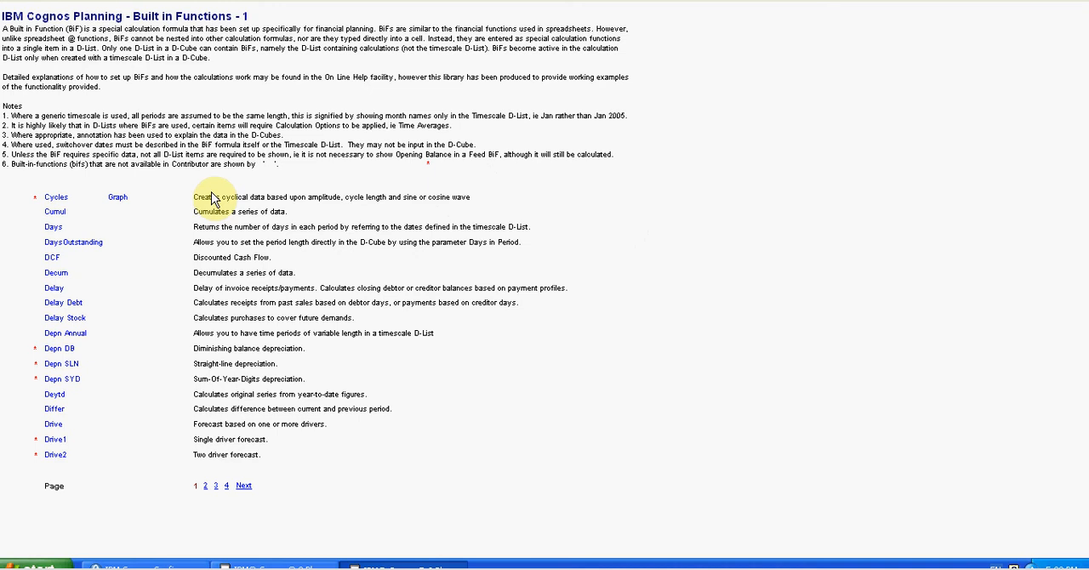
Step: Switch to Cognos Planning Analyst and open the Feed D-Cube from the bif library in Full mode
click(294, 567)
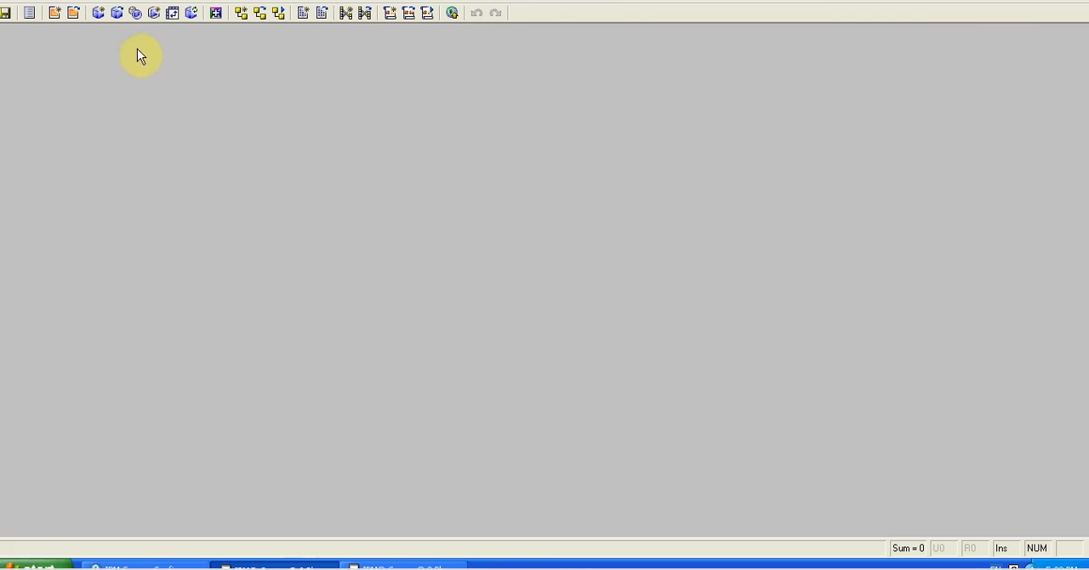
click(117, 12)
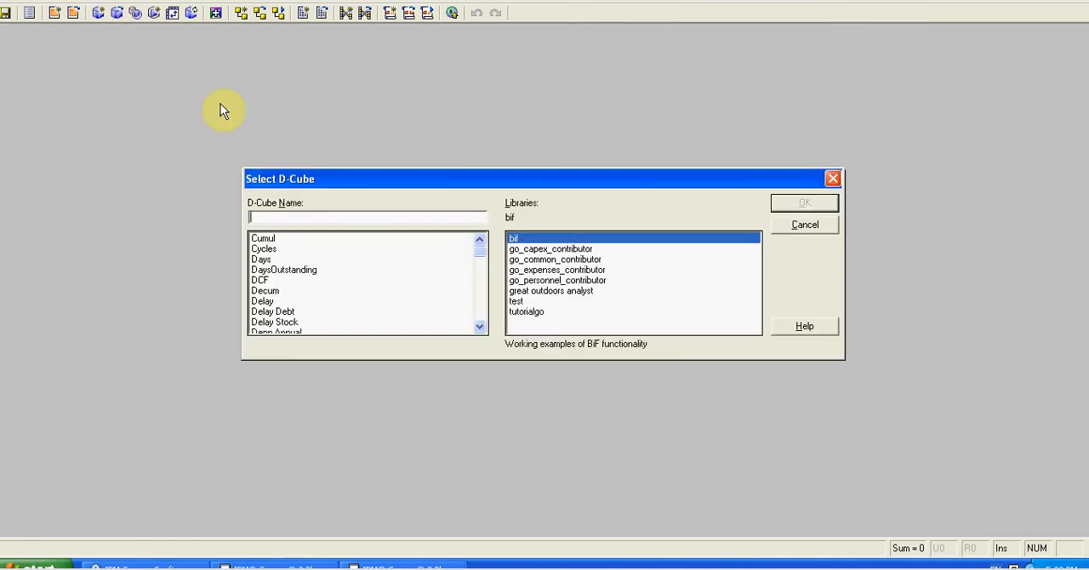
drag(289, 179, 274, 146)
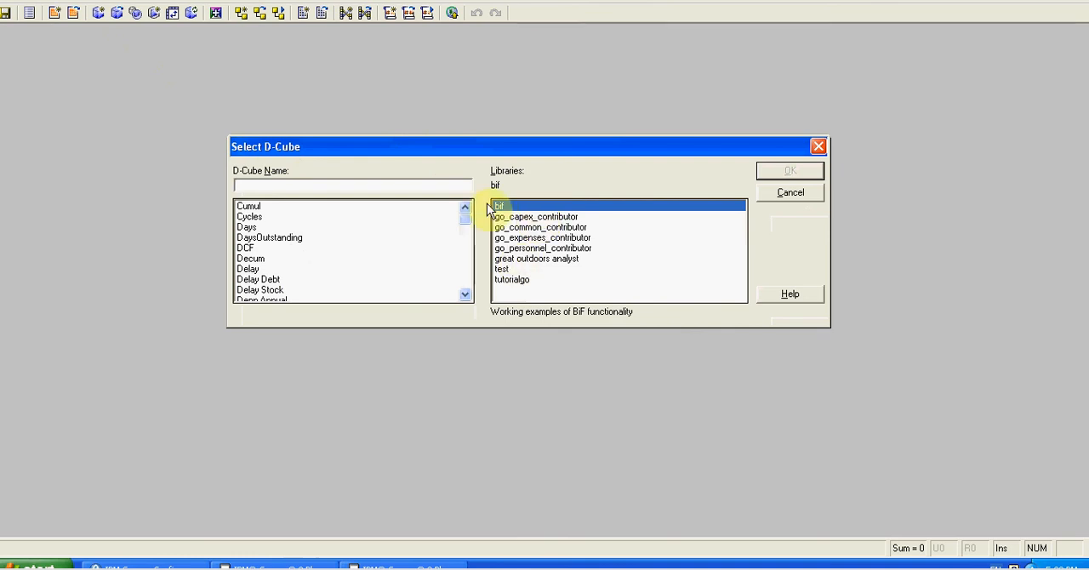
mouse_move(466, 223)
mouse_down()
mouse_move(468, 292)
mouse_move(464, 226)
mouse_up()
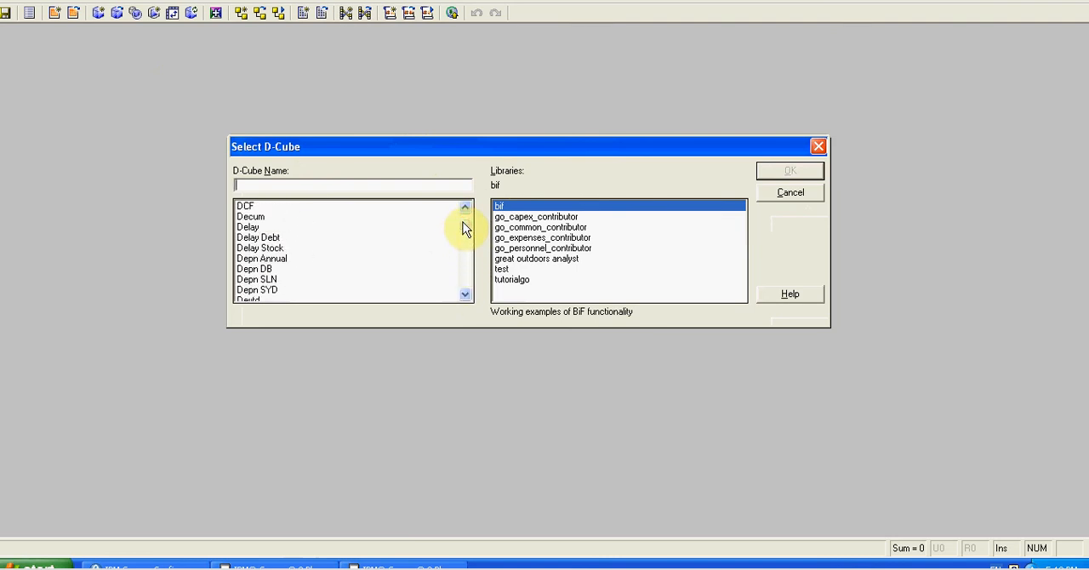
click(465, 297)
click(465, 296)
click(465, 296)
click(465, 296)
click(247, 228)
click(790, 173)
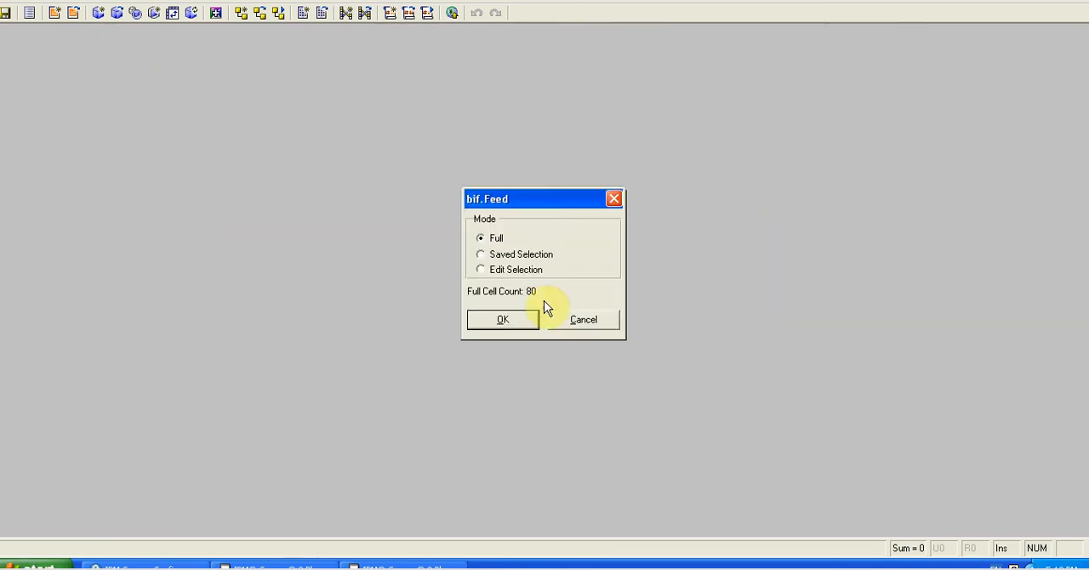
click(511, 316)
drag(441, 34, 540, 81)
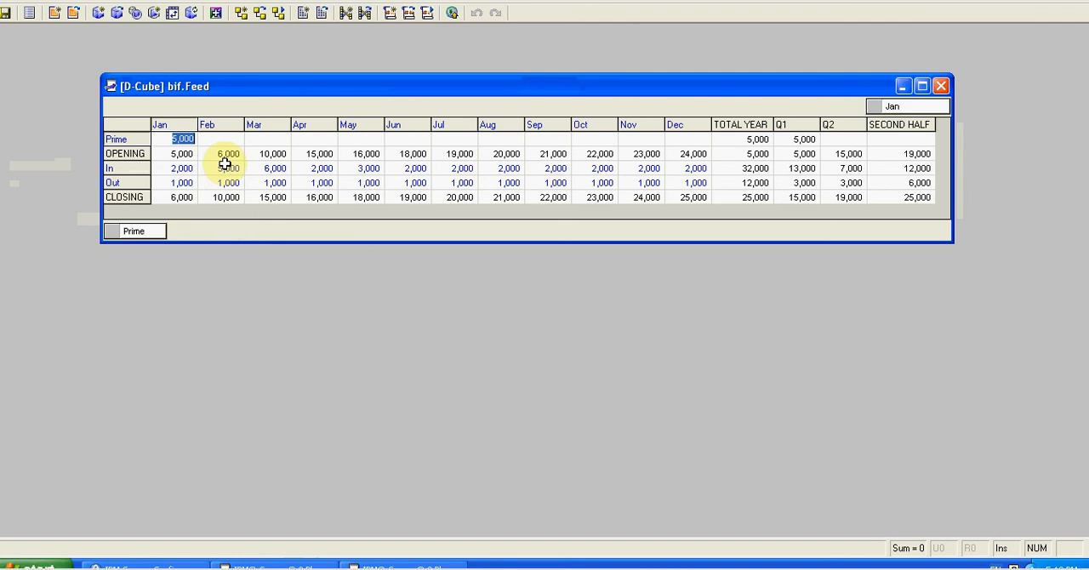
Step: Open the D-List behind the Feed cube's rows and display the CLOSING item's calculation
right_click(149, 234)
click(183, 277)
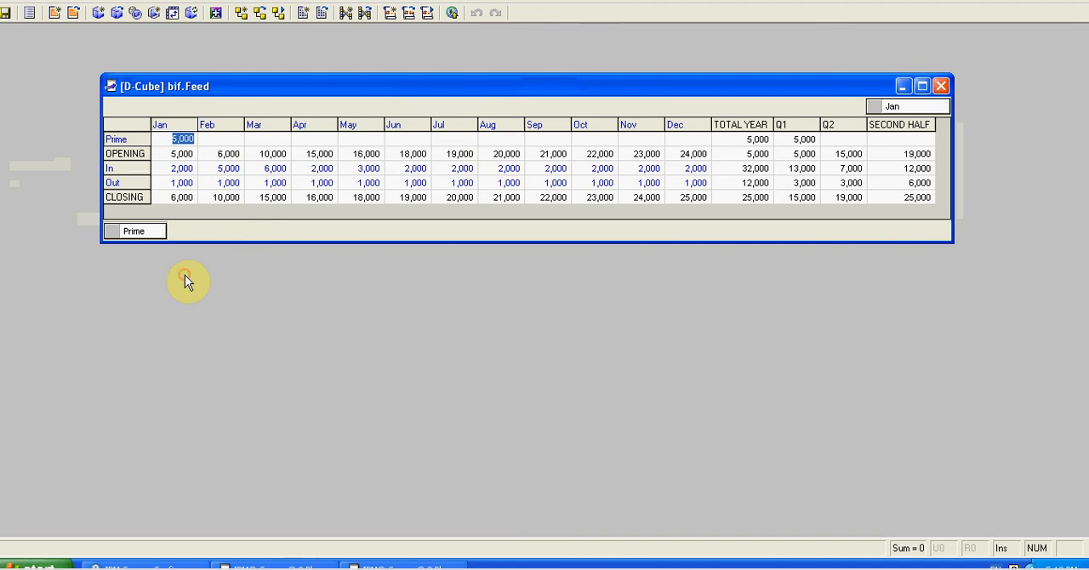
drag(618, 53, 669, 67)
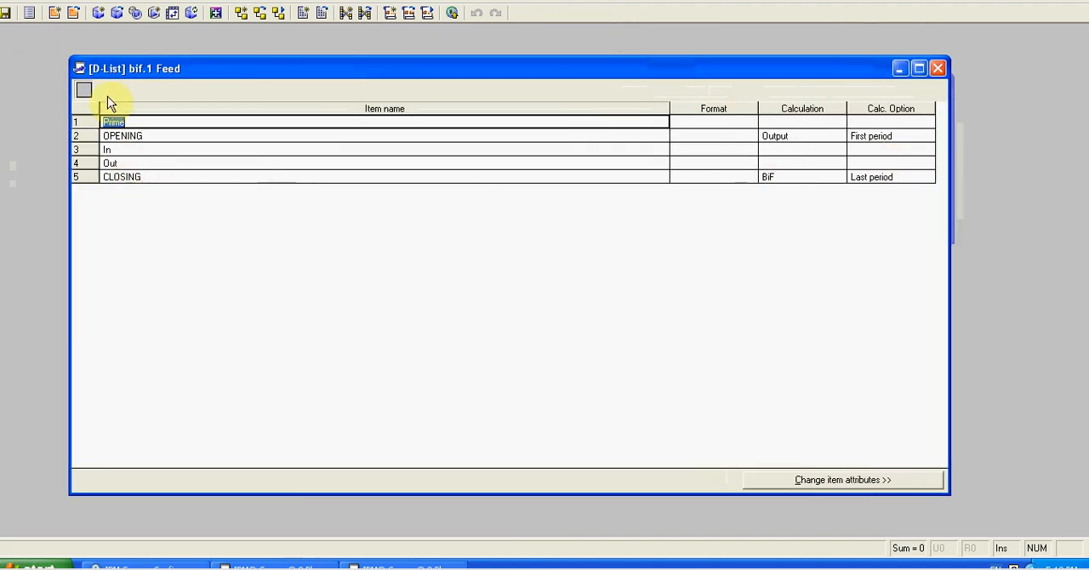
double_click(766, 176)
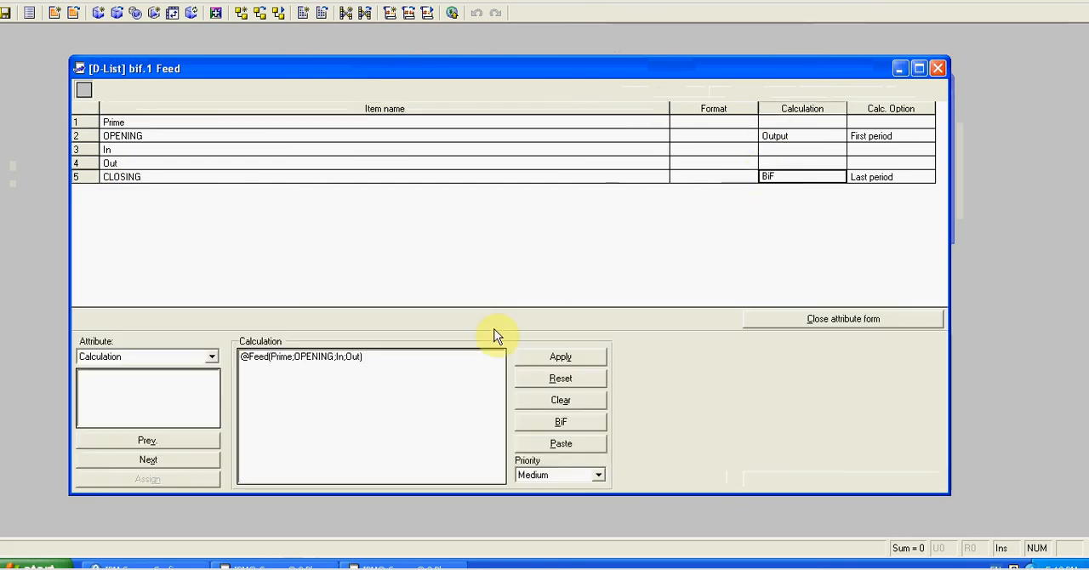
Step: Review the Feed function's Prime, Opening and In arguments in the BiF Function Wizard
click(538, 423)
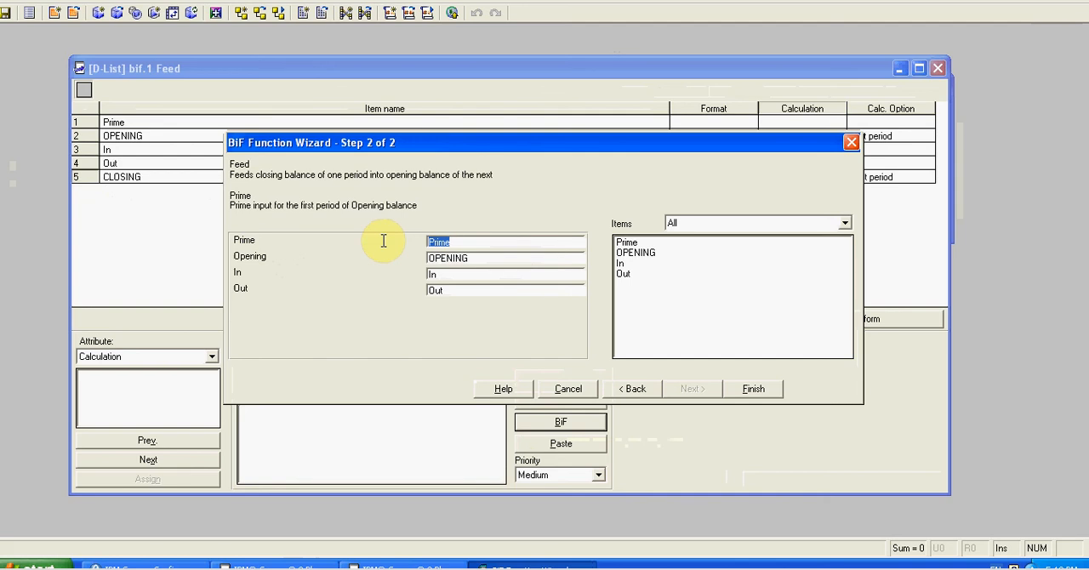
click(476, 258)
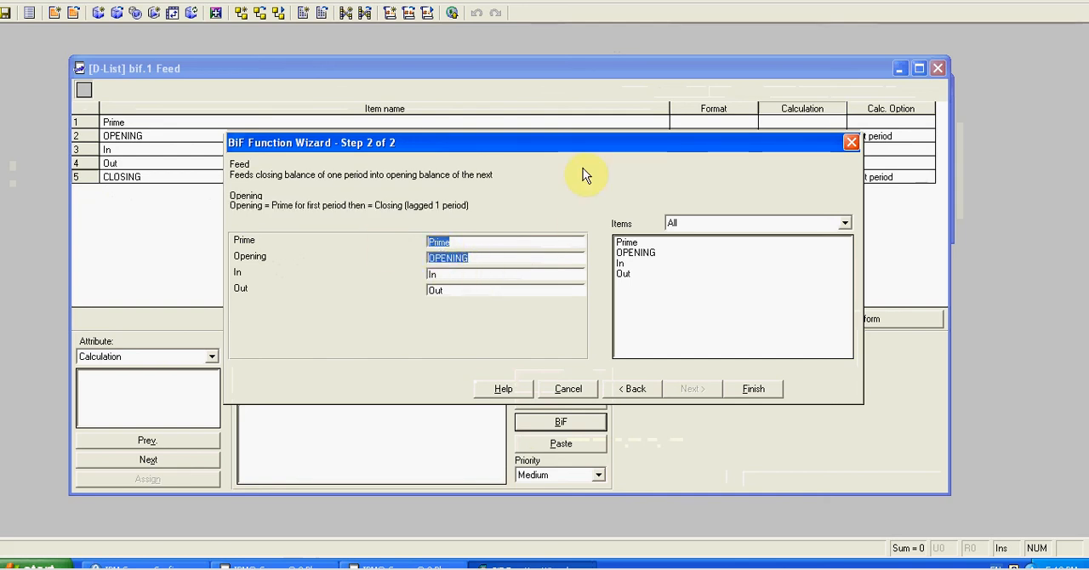
drag(530, 150, 516, 213)
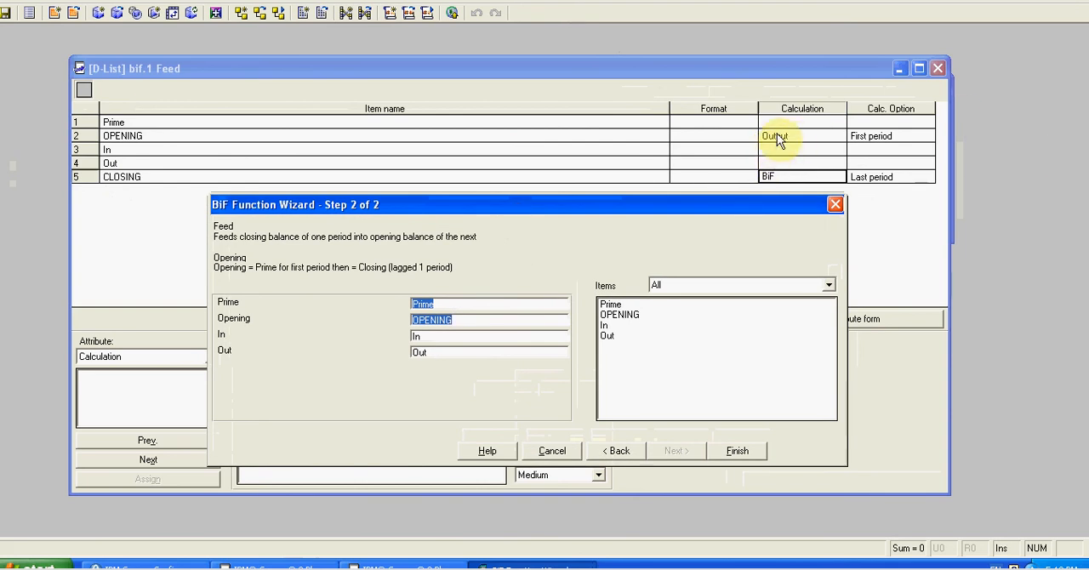
drag(495, 201, 493, 136)
click(417, 270)
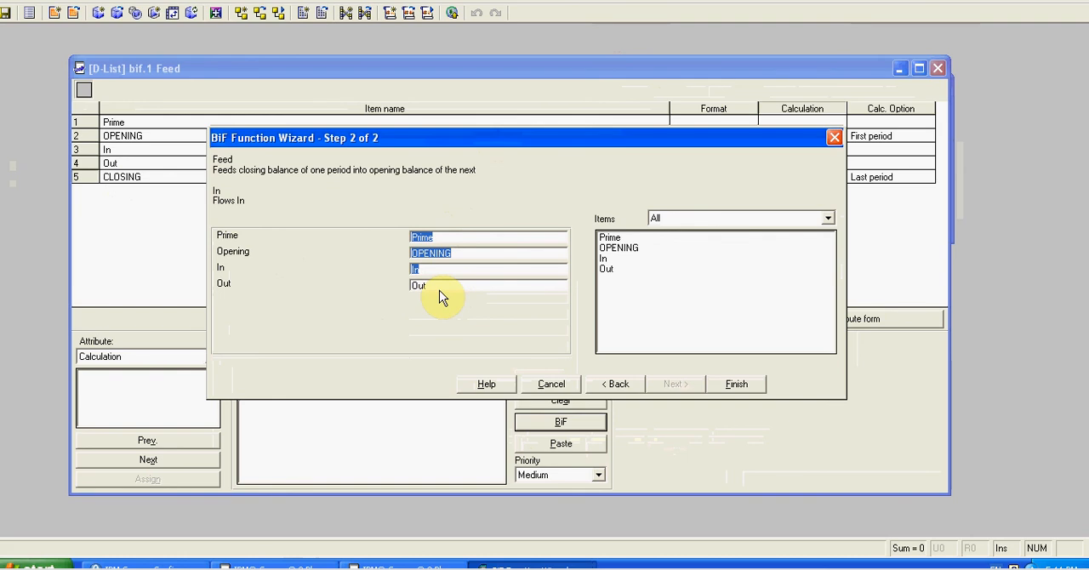
Step: Finish the wizard, apply the Feed calculation to CLOSING and close the D-List
click(729, 387)
click(572, 358)
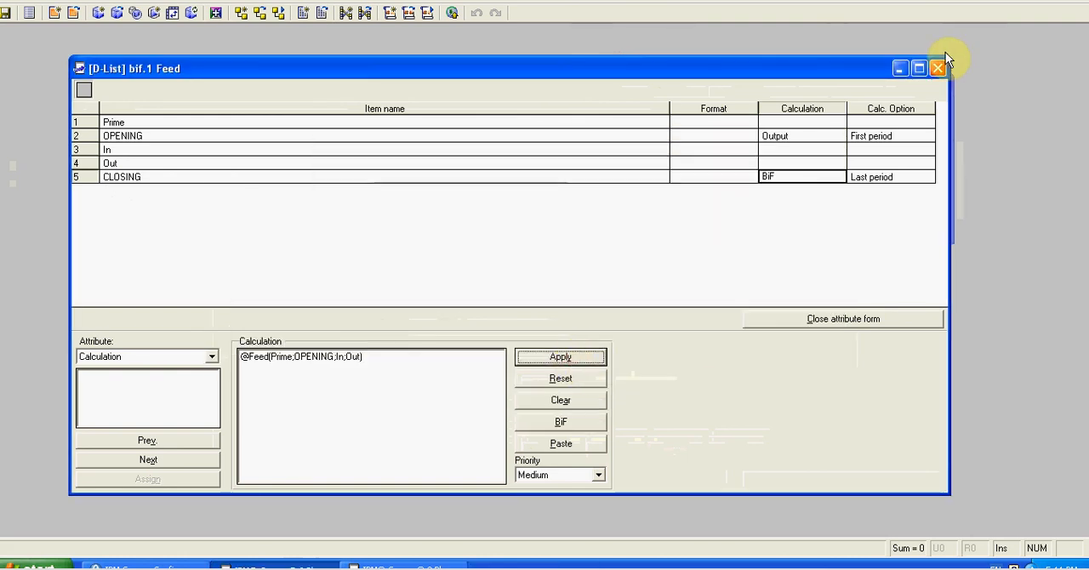
click(938, 73)
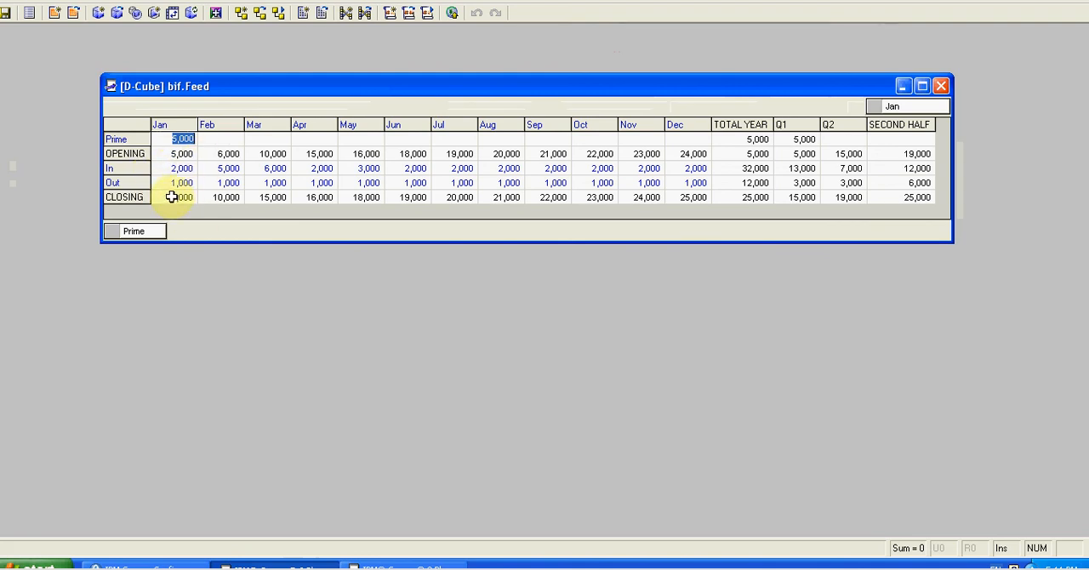
Step: Compare January's CLOSING value with February's OPENING and CLOSING values in the Feed cube
click(173, 196)
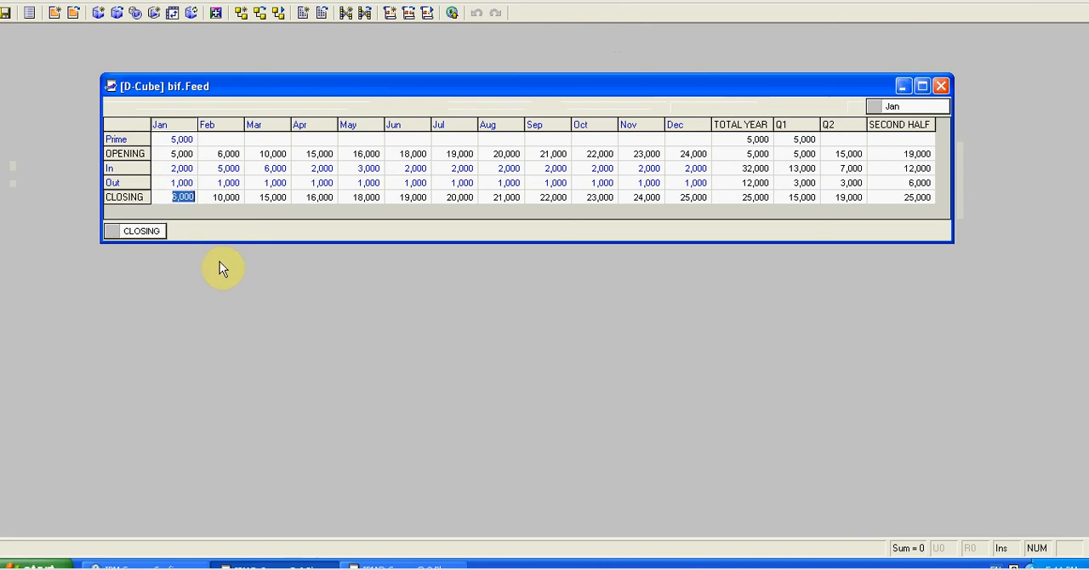
click(231, 154)
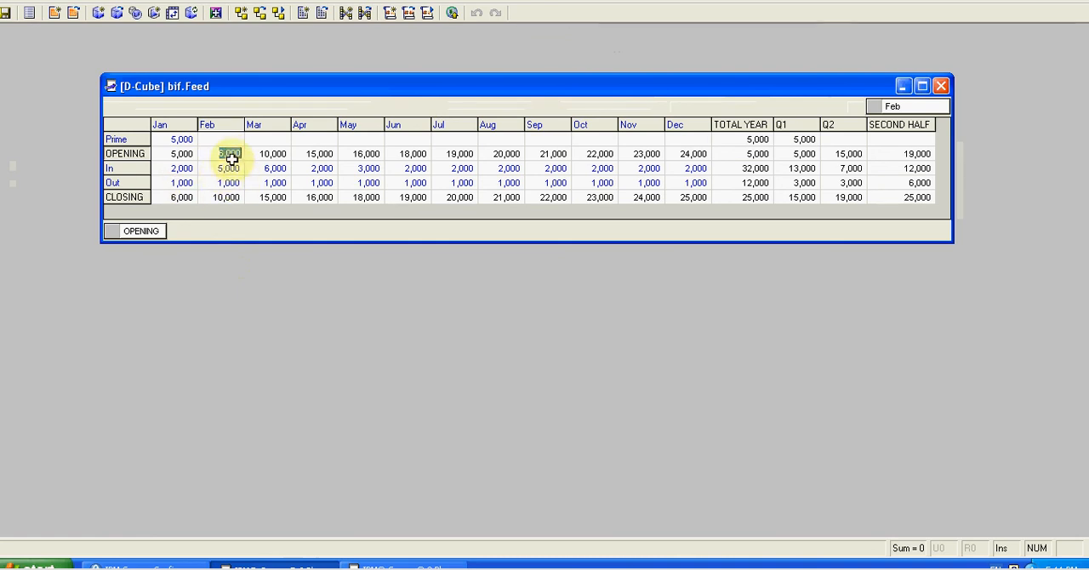
click(228, 199)
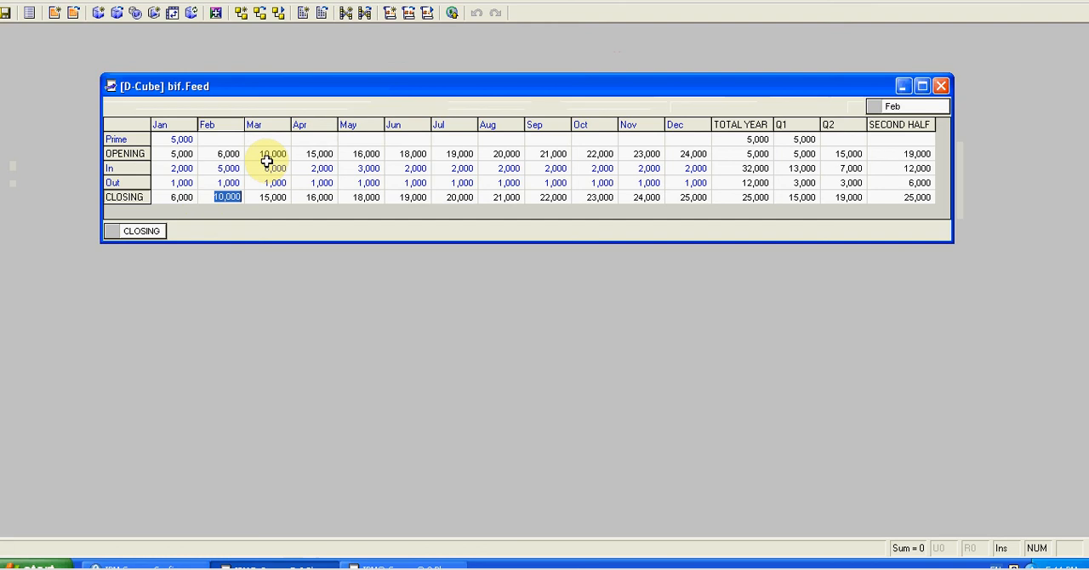
Step: Close the Feed cube and open the FeedParam D-Cube from the bif library in Full mode
click(941, 86)
click(117, 13)
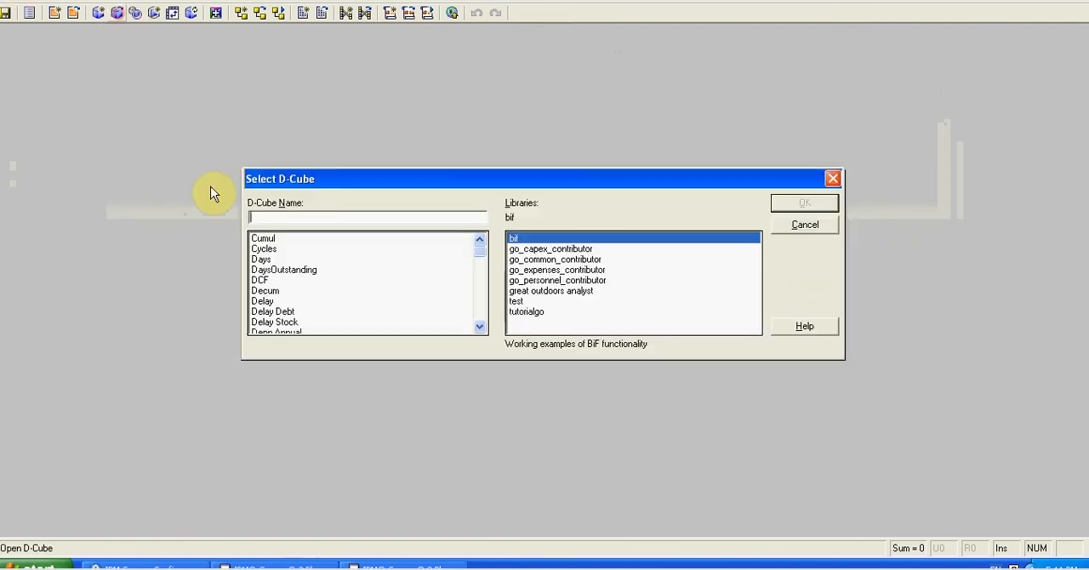
click(269, 270)
key(f)
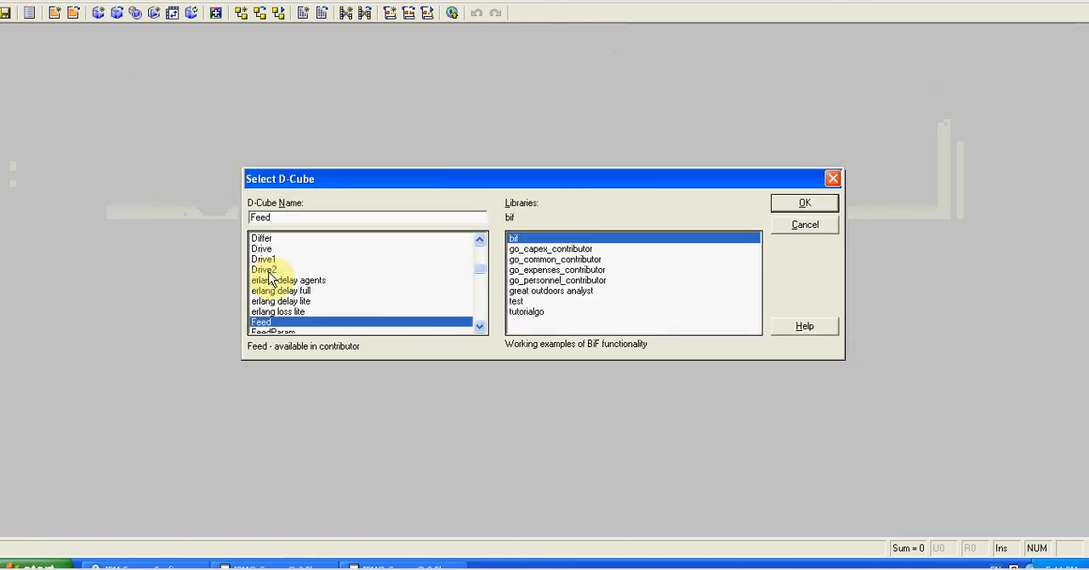
key(Down)
key(Return)
click(511, 323)
drag(367, 34, 473, 86)
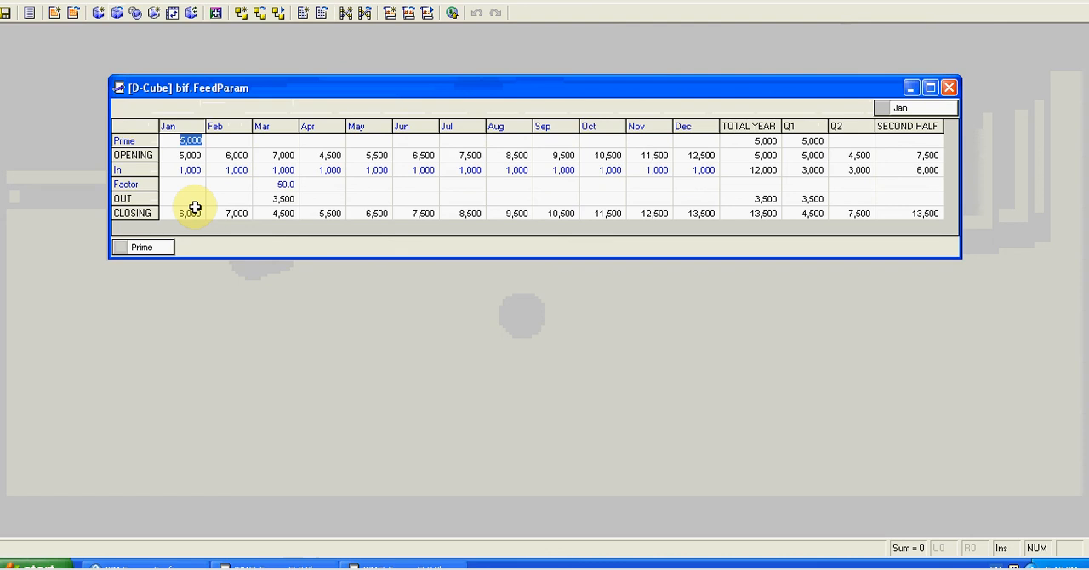
Step: Set Factor to 0.1 for every month from January through December
click(183, 184)
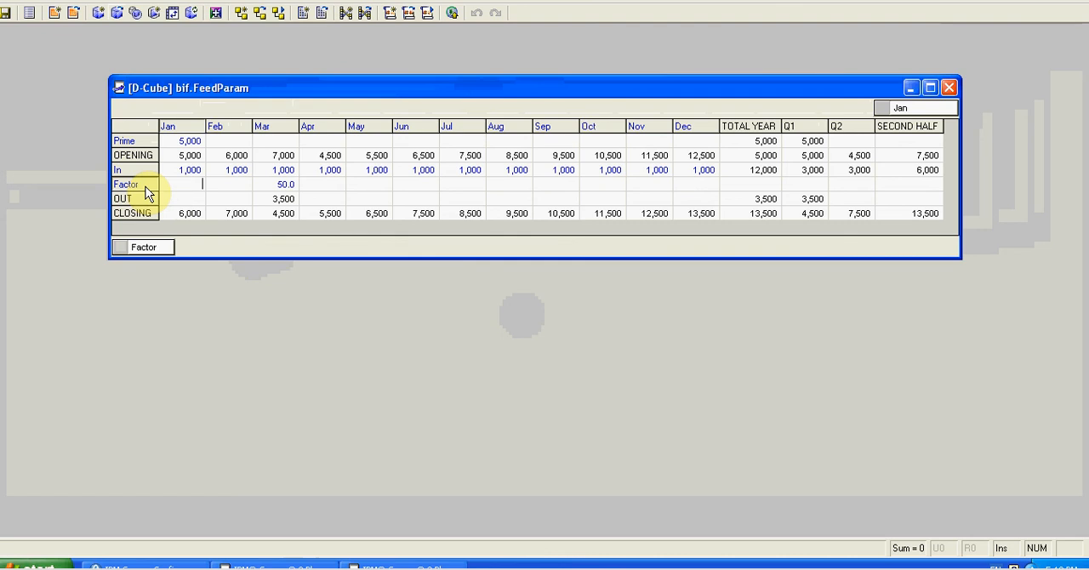
text(0.1>)
key(Return)
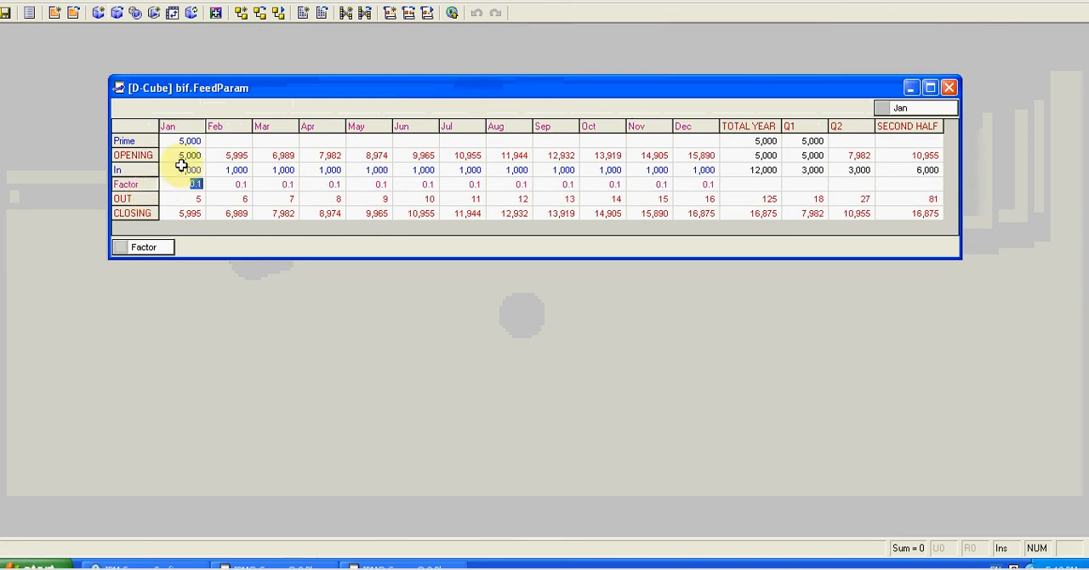
Step: Set In to 20 for every month from January onward and check December's CLOSING value
click(171, 172)
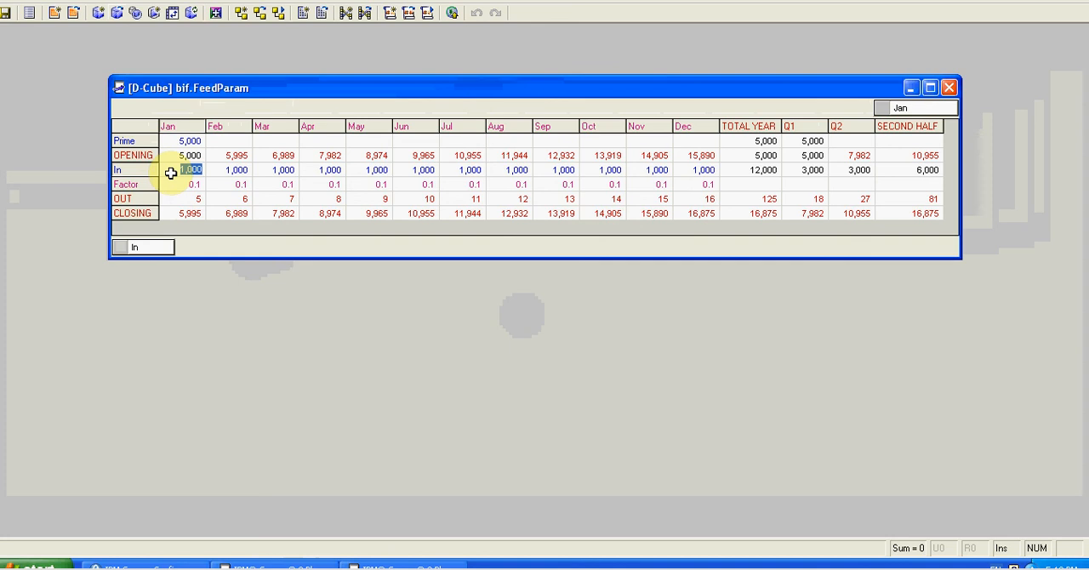
text(20>)
key(Return)
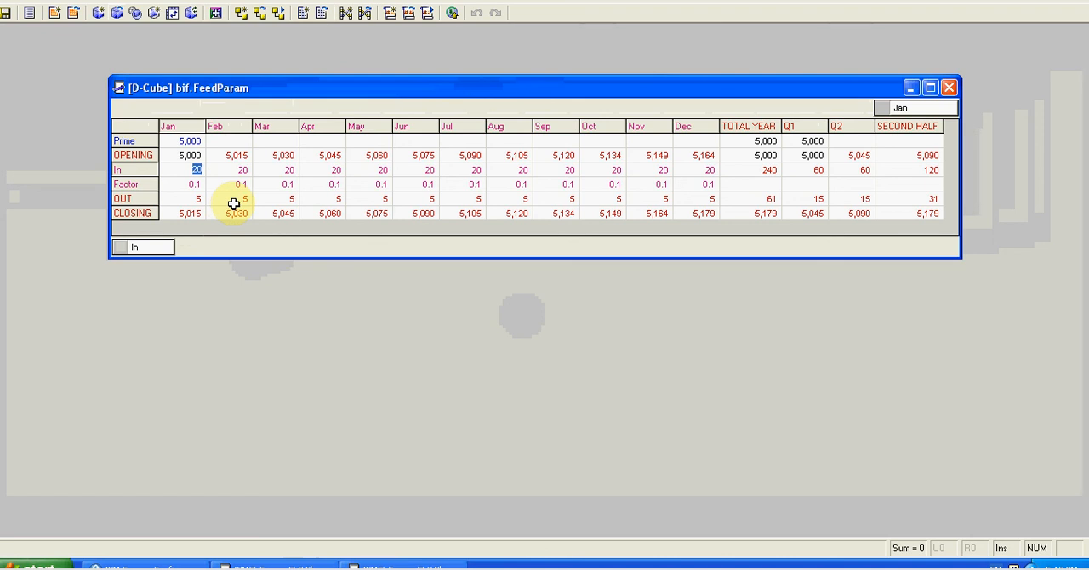
click(695, 212)
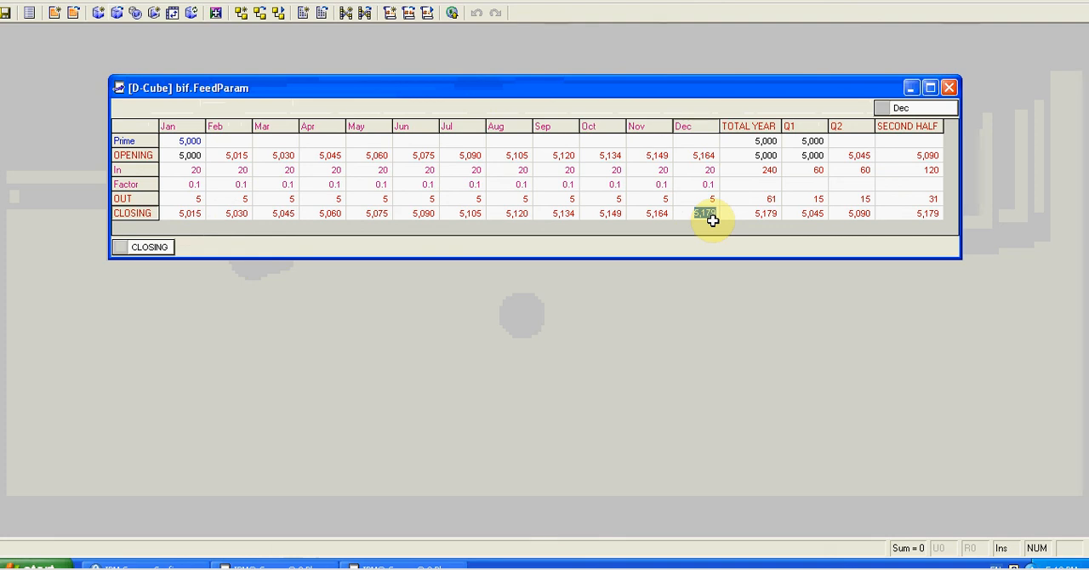
Step: Open the FeedParam cube's row D-List and display the CLOSING item's calculation
right_click(142, 252)
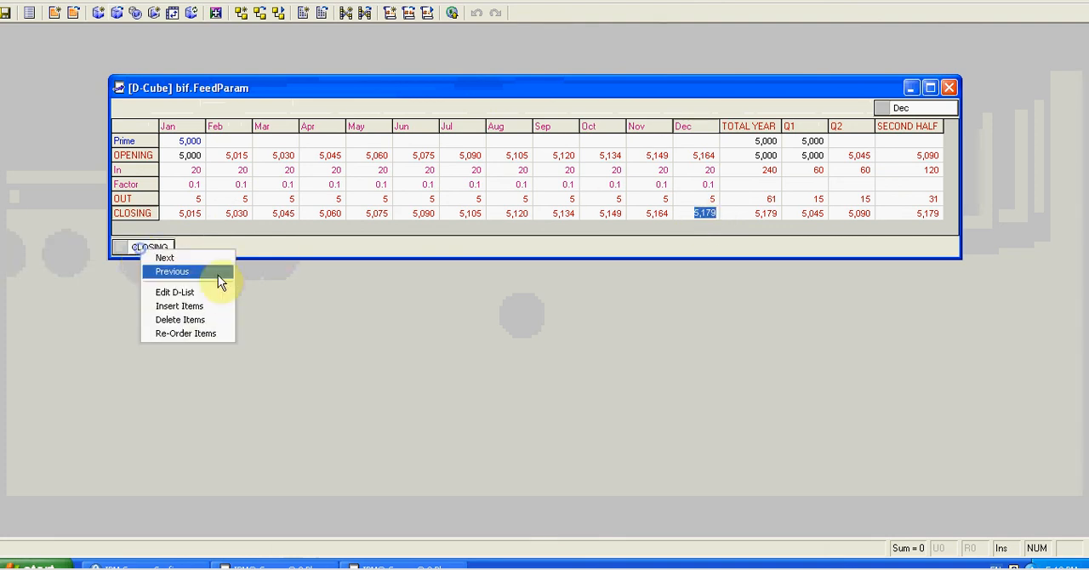
click(182, 292)
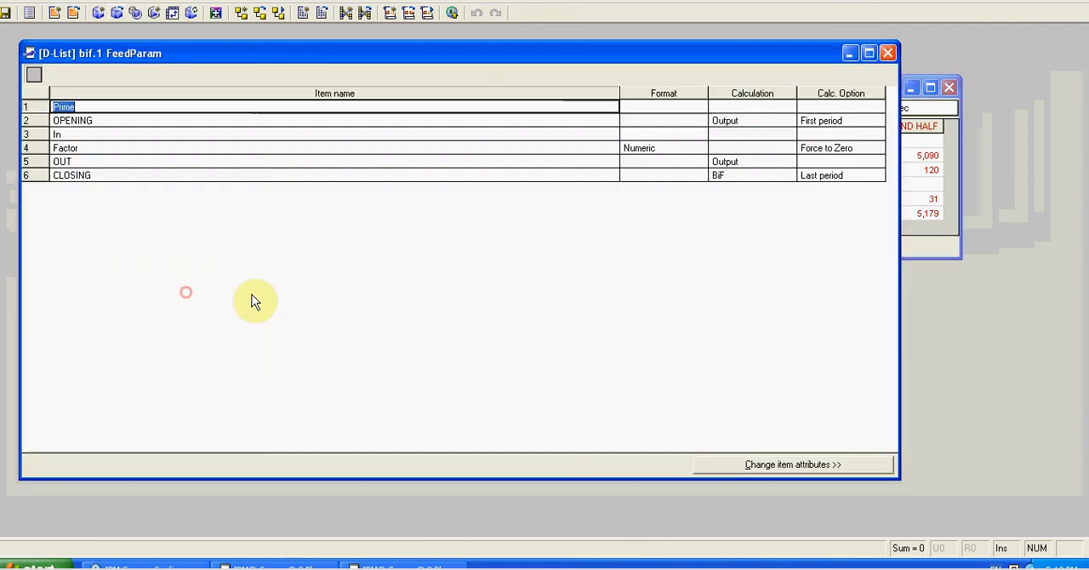
double_click(722, 175)
Step: Review the FeedParam function's Param, Prime, Opening, In, Factor and Out arguments in the BiF wizard, finish it and close the D-List
click(510, 407)
drag(478, 141, 501, 98)
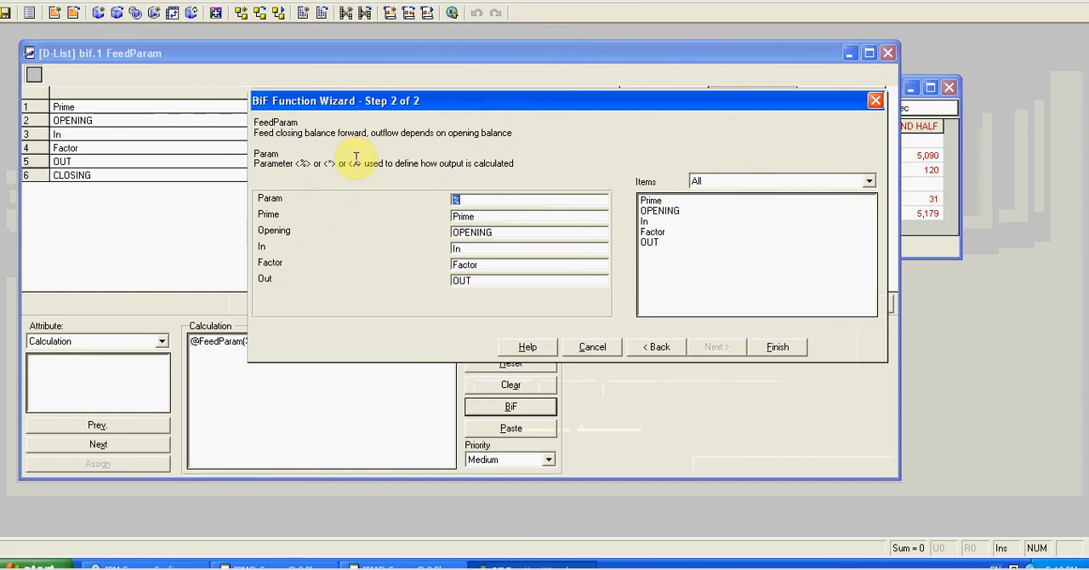
click(479, 215)
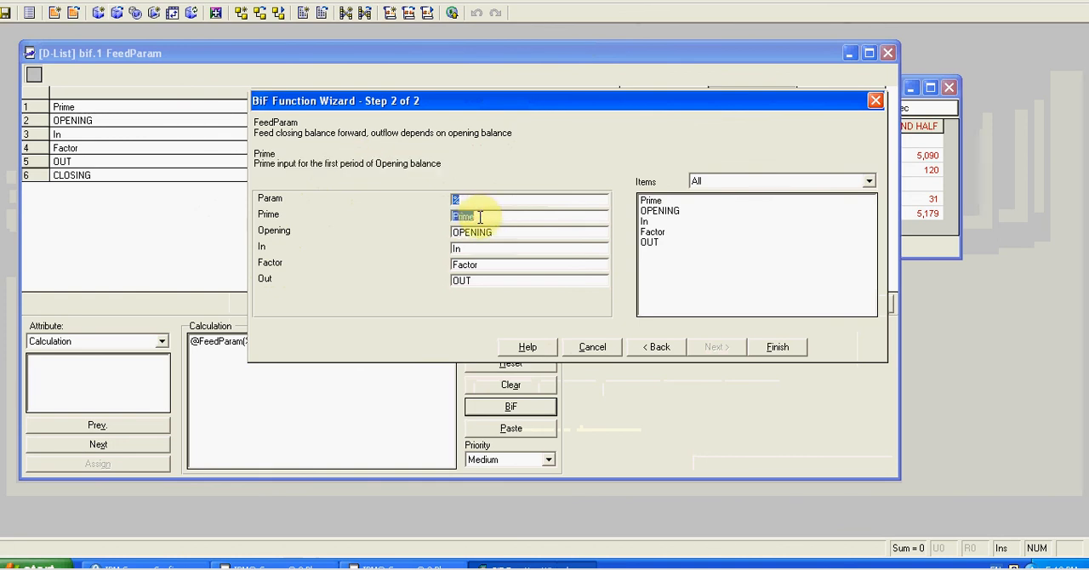
click(511, 233)
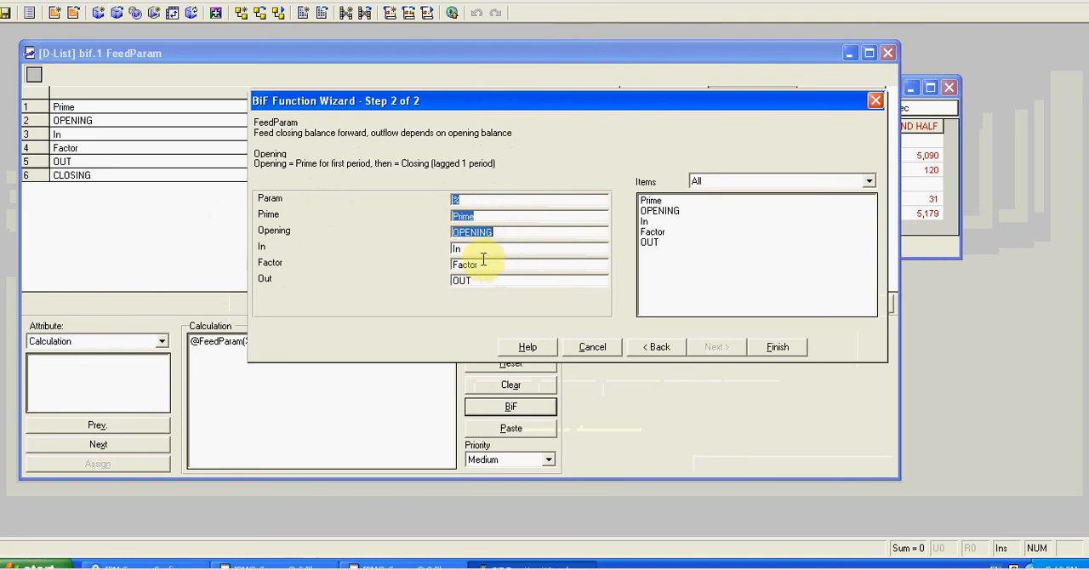
click(479, 248)
click(488, 264)
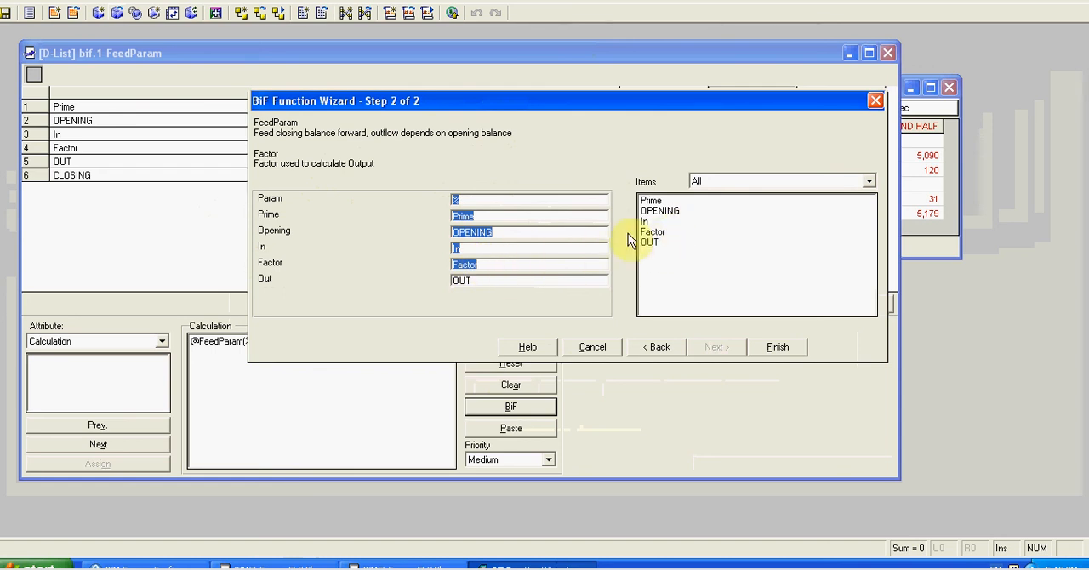
click(473, 280)
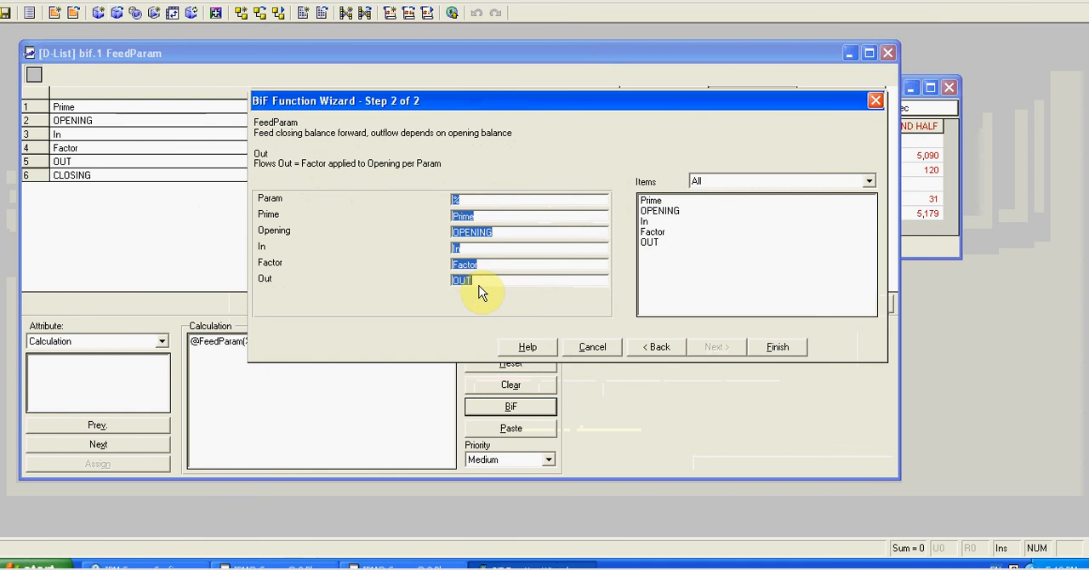
click(776, 347)
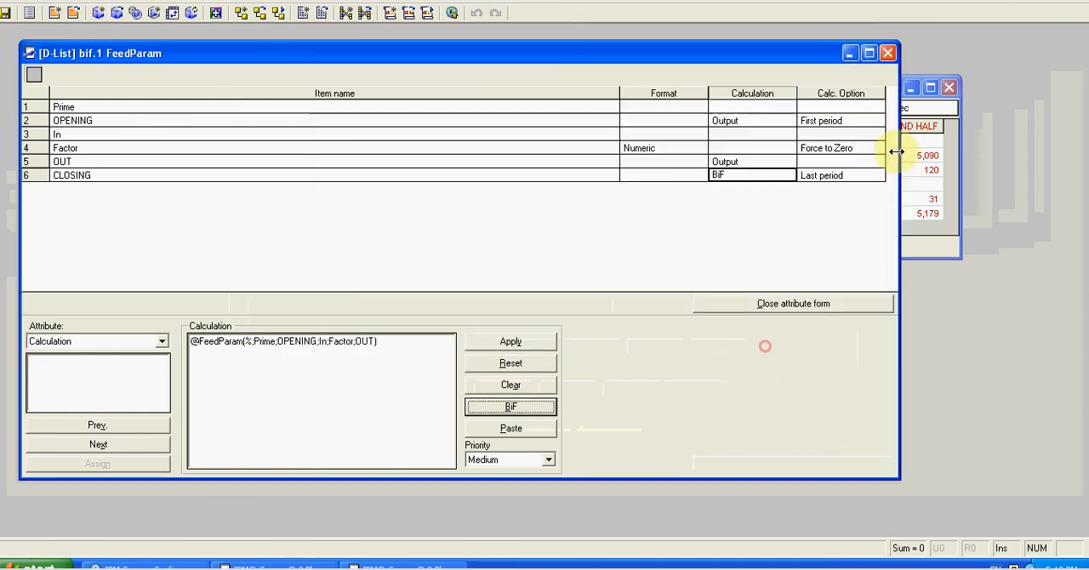
click(886, 55)
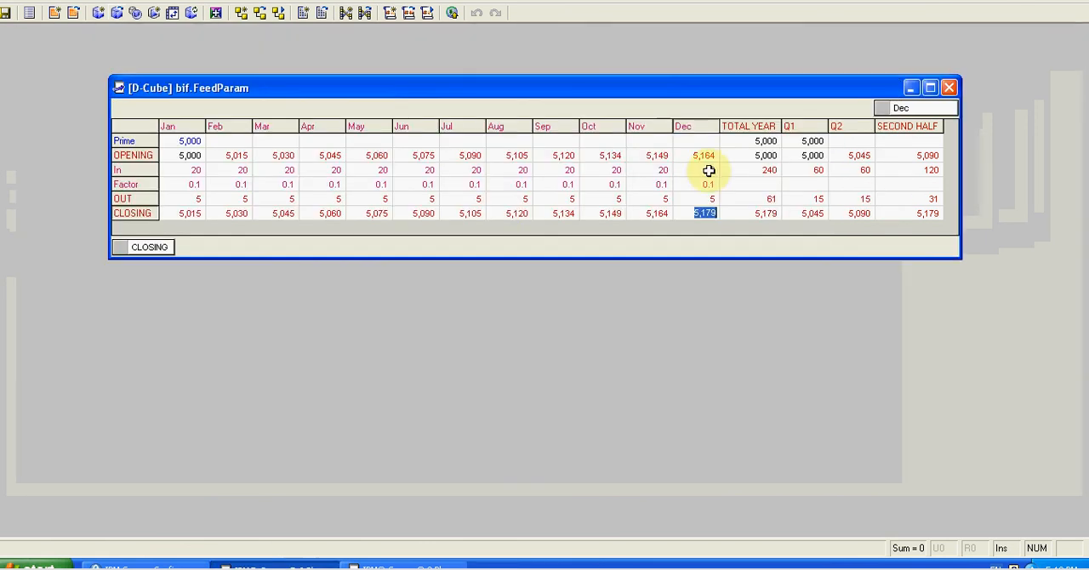